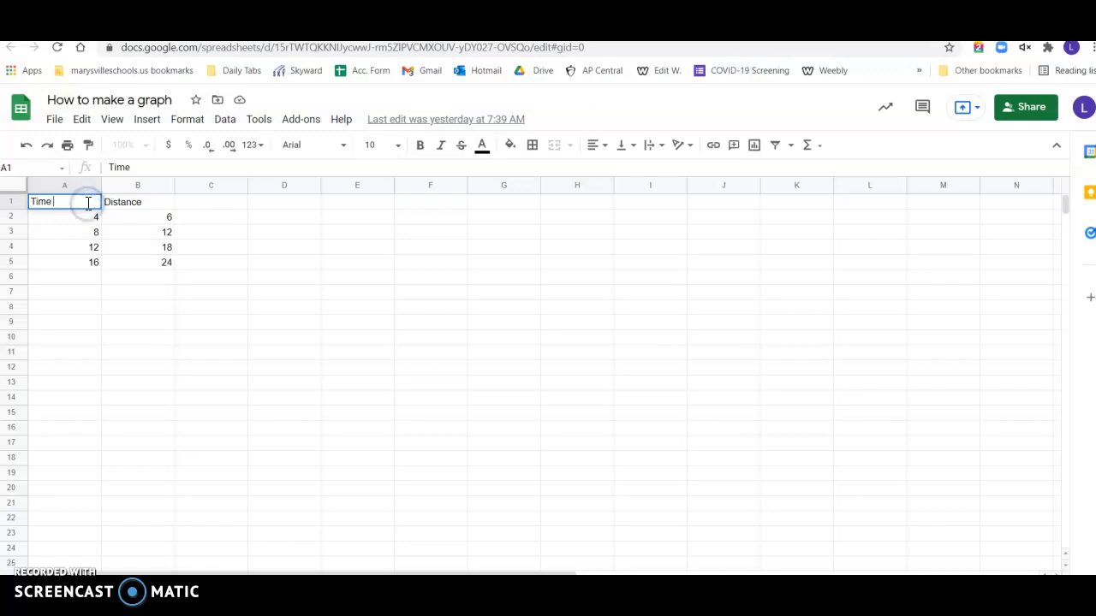
- Add units to the column headers so they read Time (s) in A1 and Distance (m) in B1
{"action": "left_click", "coordinate": [147, 212]}
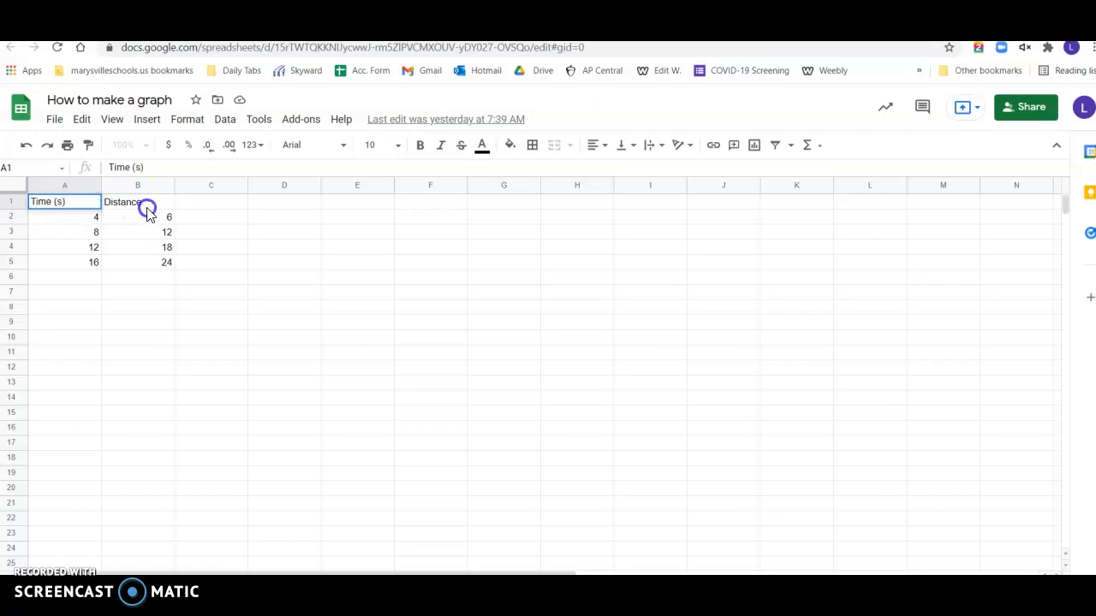
{"action": "double_click", "coordinate": [151, 202]}
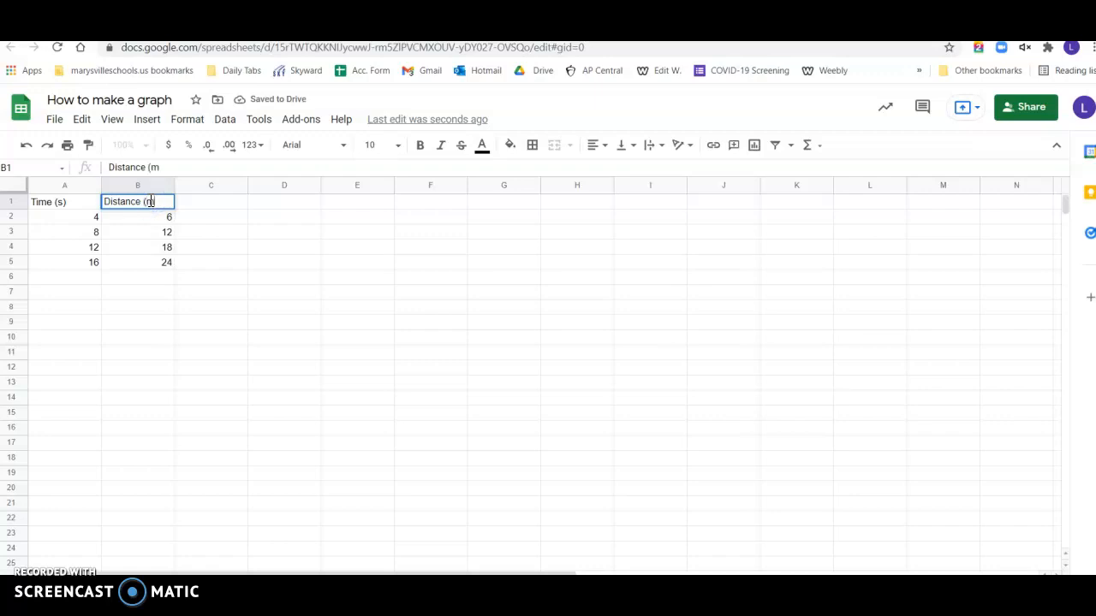
{"action": "type", "text": "(m)"}
{"action": "left_click", "coordinate": [305, 287]}
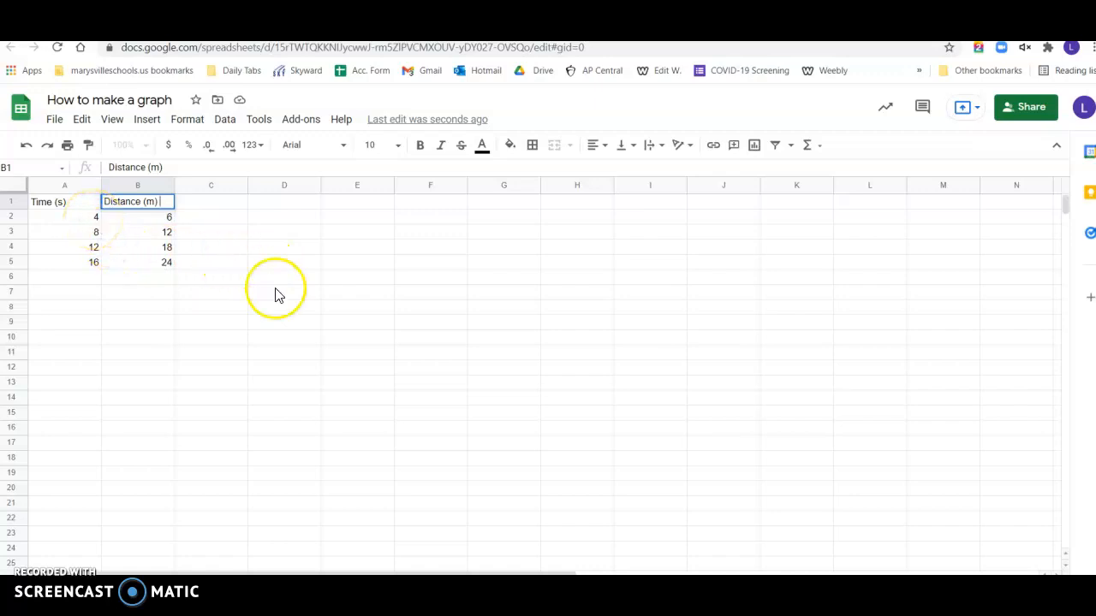
{"action": "left_click", "coordinate": [317, 321]}
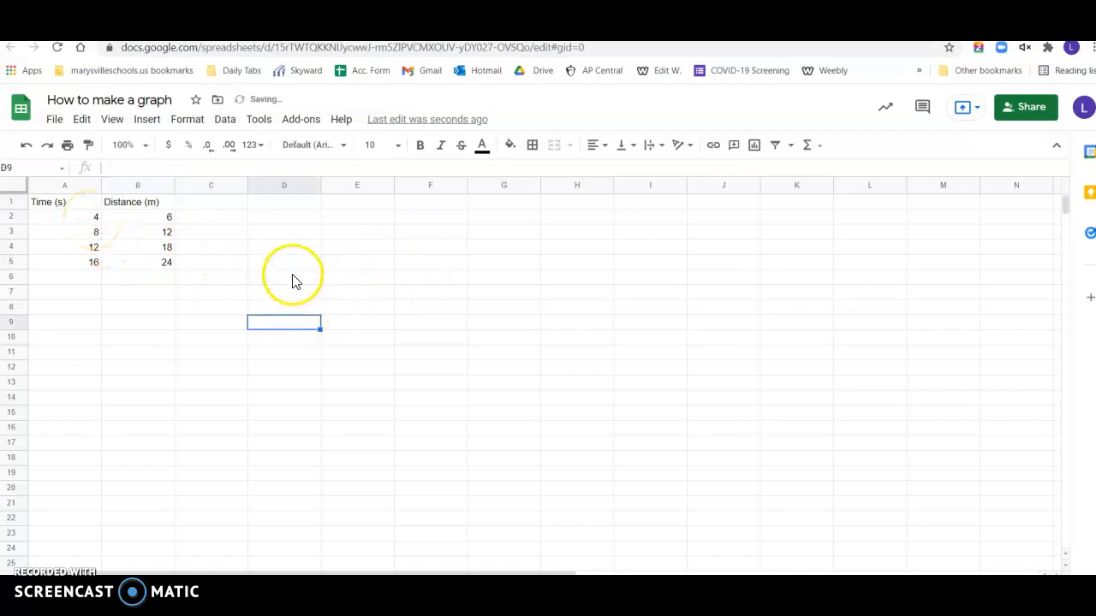
{"action": "left_click", "coordinate": [294, 277]}
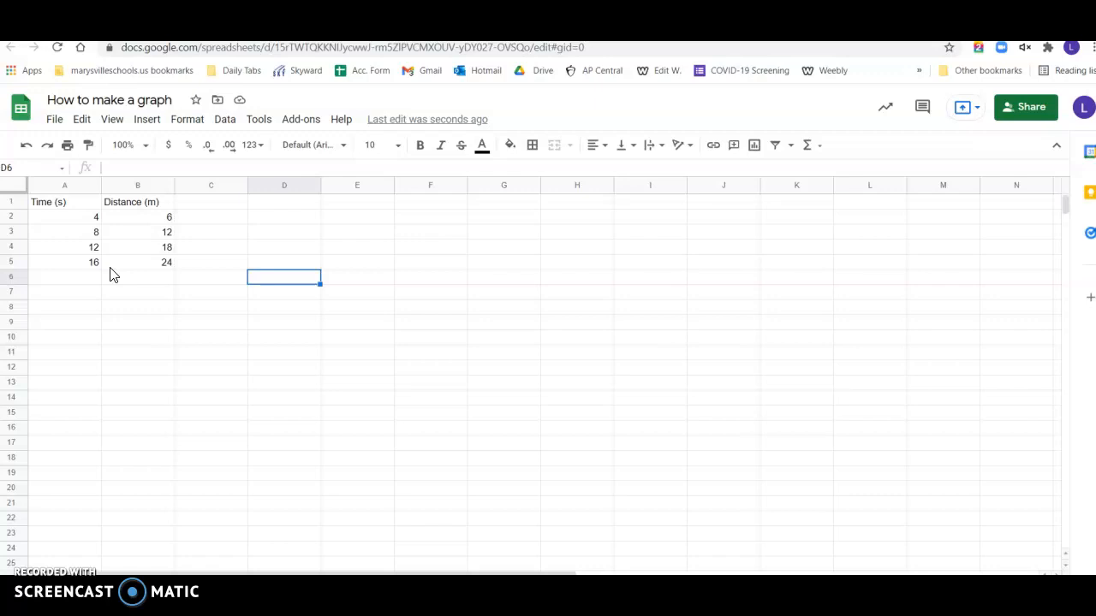
- Insert a chart on the sheet and set its type to Scatter chart
{"action": "left_click", "coordinate": [142, 125]}
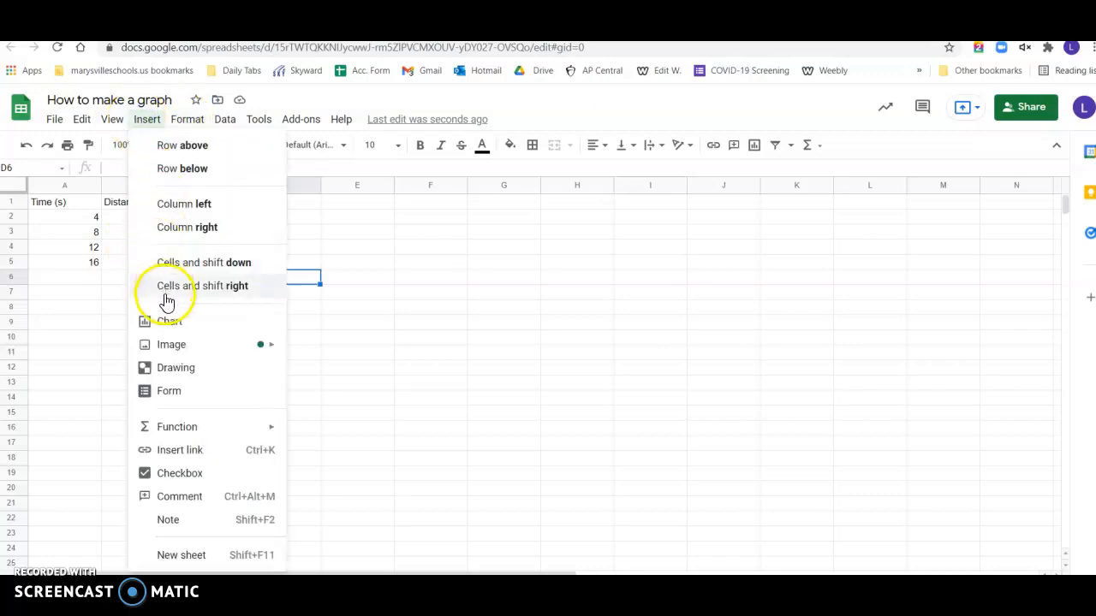
{"action": "left_click", "coordinate": [167, 321]}
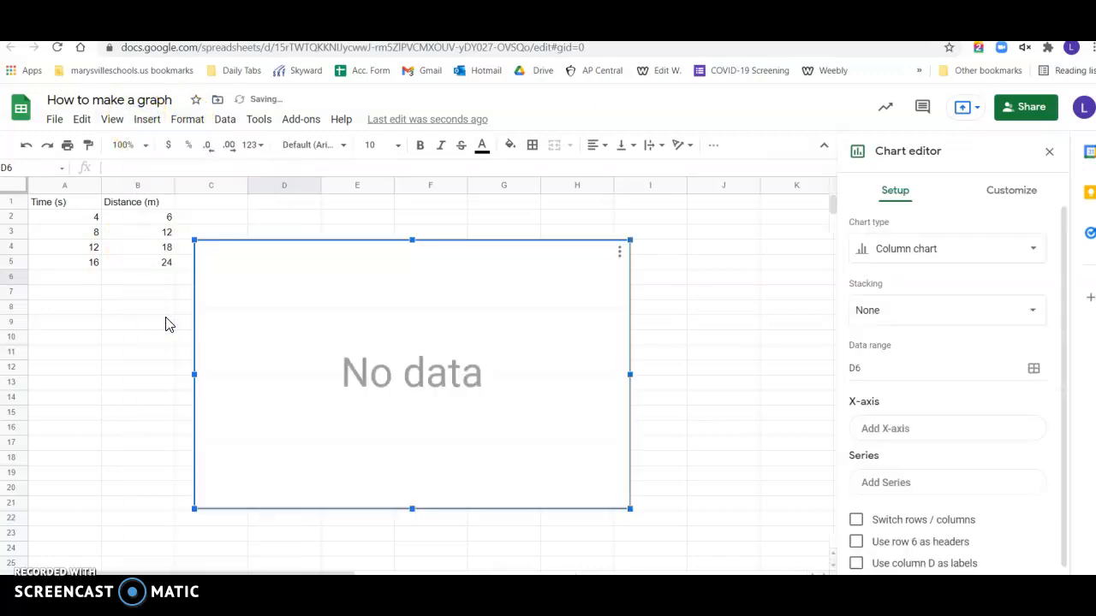
{"action": "left_click", "coordinate": [1027, 265]}
{"action": "scroll", "coordinate": [997, 360], "scroll_direction": "down", "scroll_amount": 6}
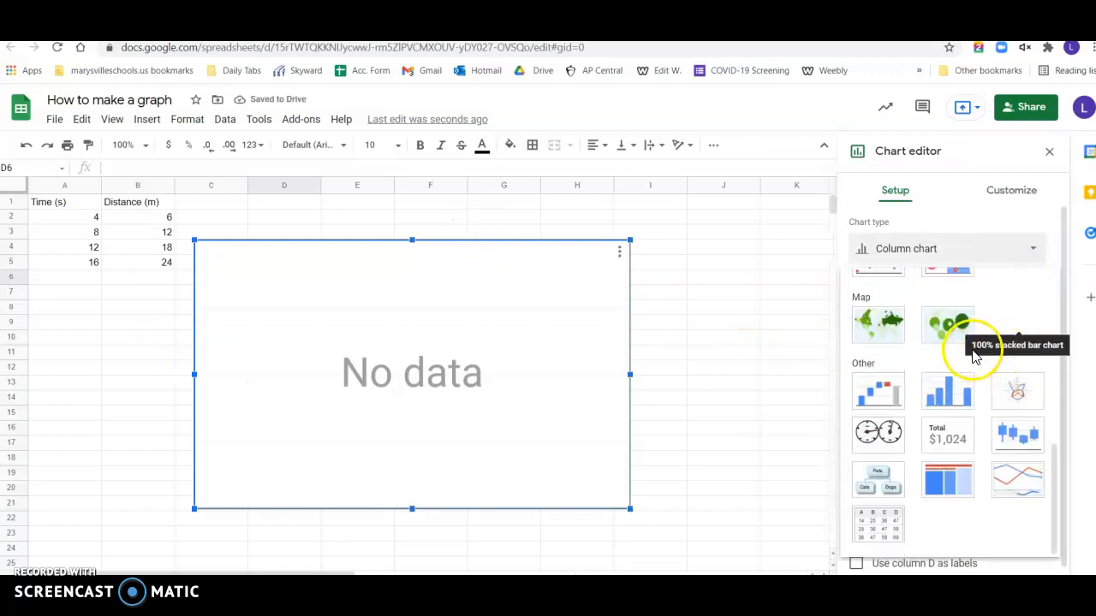
{"action": "scroll", "coordinate": [875, 313], "scroll_direction": "up", "scroll_amount": 3}
{"action": "left_click", "coordinate": [867, 395]}
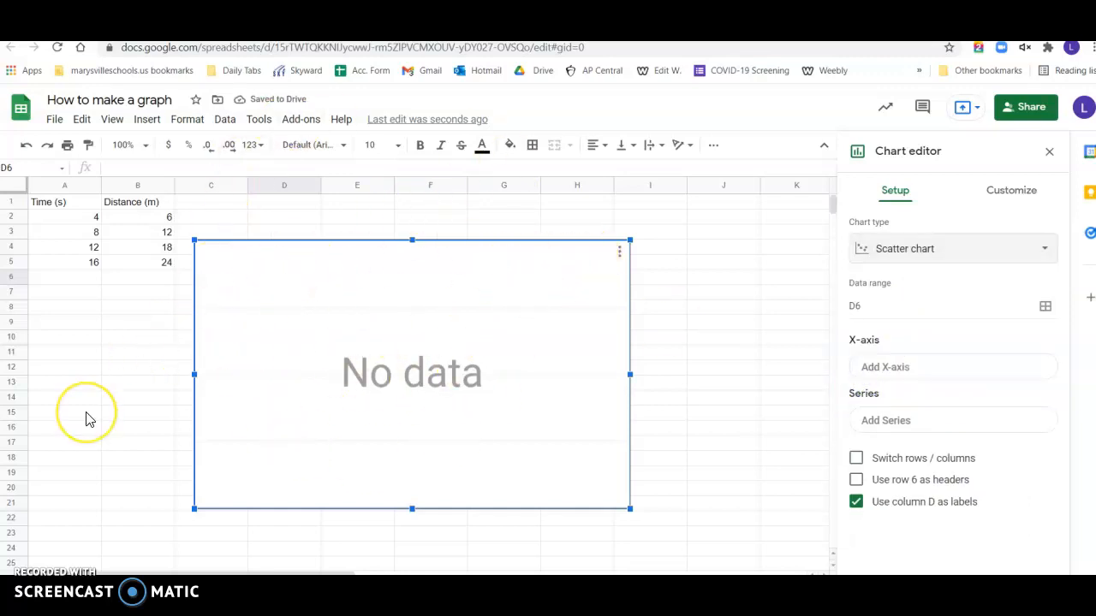
- Set the chart's X-axis data range to the time values in A2:A5
{"action": "left_click", "coordinate": [909, 375]}
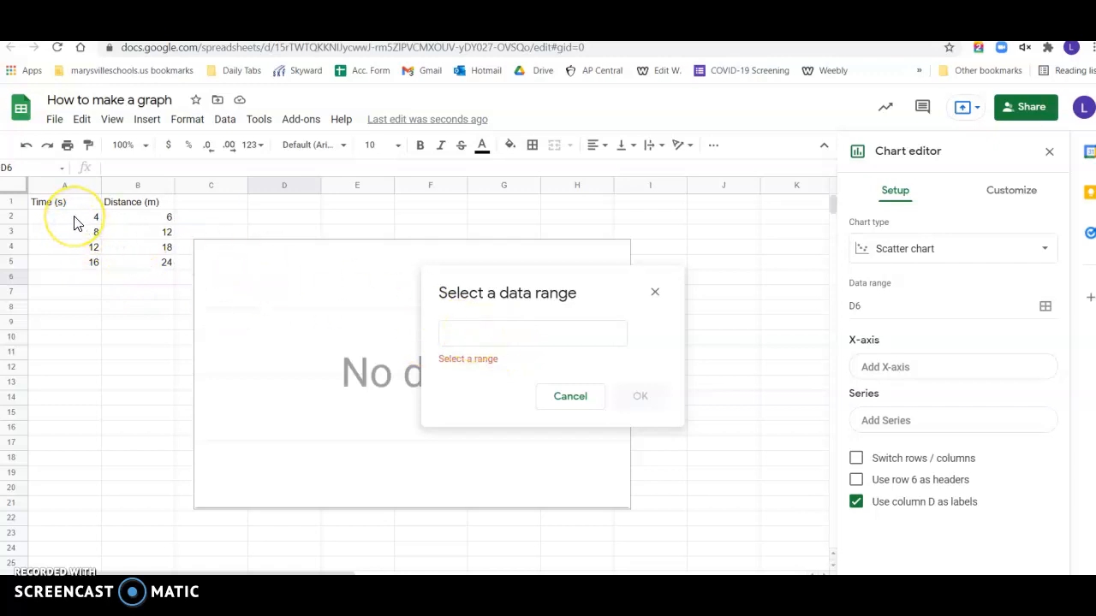
{"action": "left_click_drag", "start_coordinate": [74, 221], "coordinate": [87, 262]}
{"action": "left_click_drag", "start_coordinate": [509, 336], "coordinate": [421, 341]}
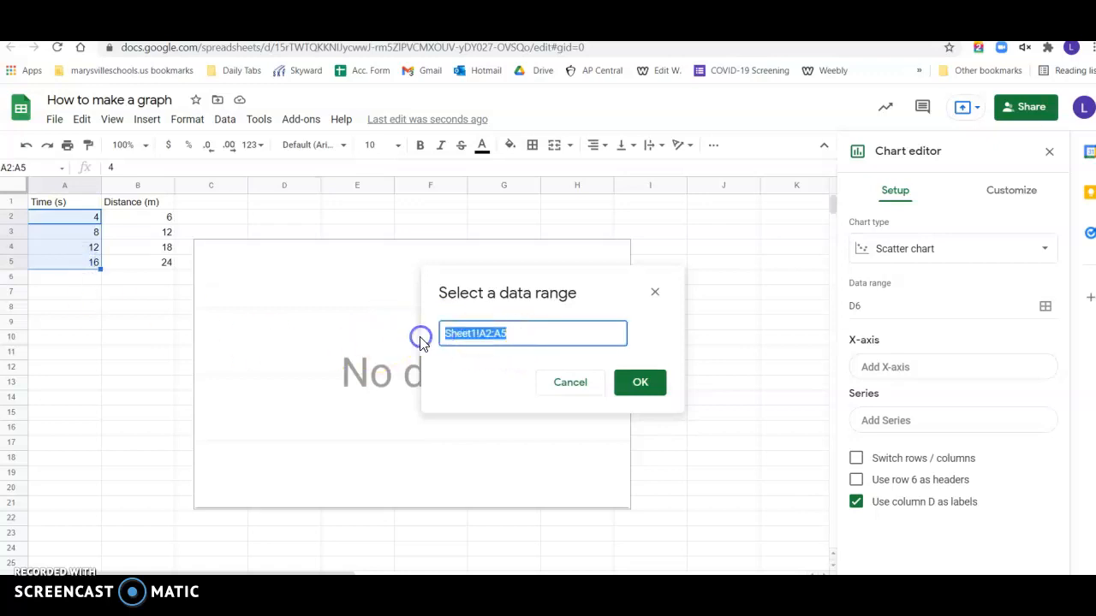
{"action": "type", "text": "A2:A5"}
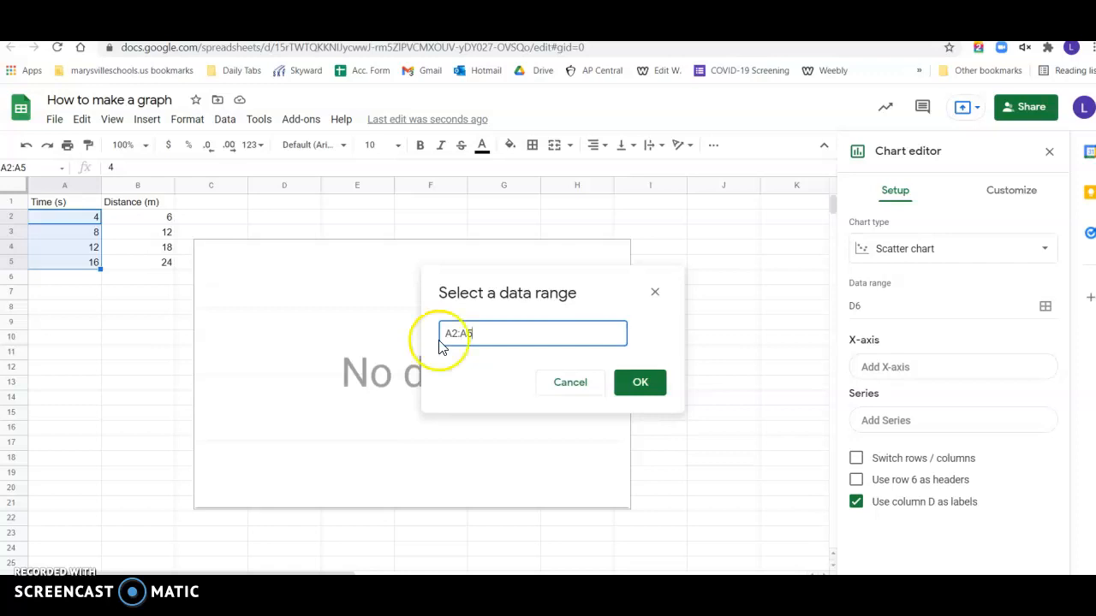
{"action": "left_click", "coordinate": [646, 384]}
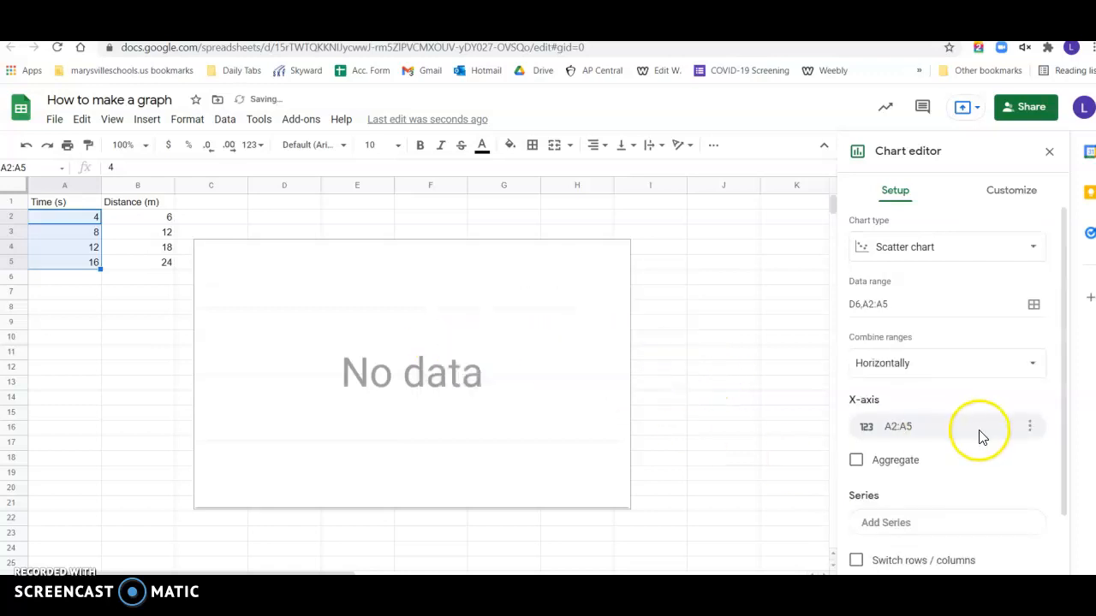
- Add the distance values in B2:B5 as the chart's data series
{"action": "scroll", "coordinate": [979, 437], "scroll_direction": "down", "scroll_amount": 1}
{"action": "left_click", "coordinate": [975, 456]}
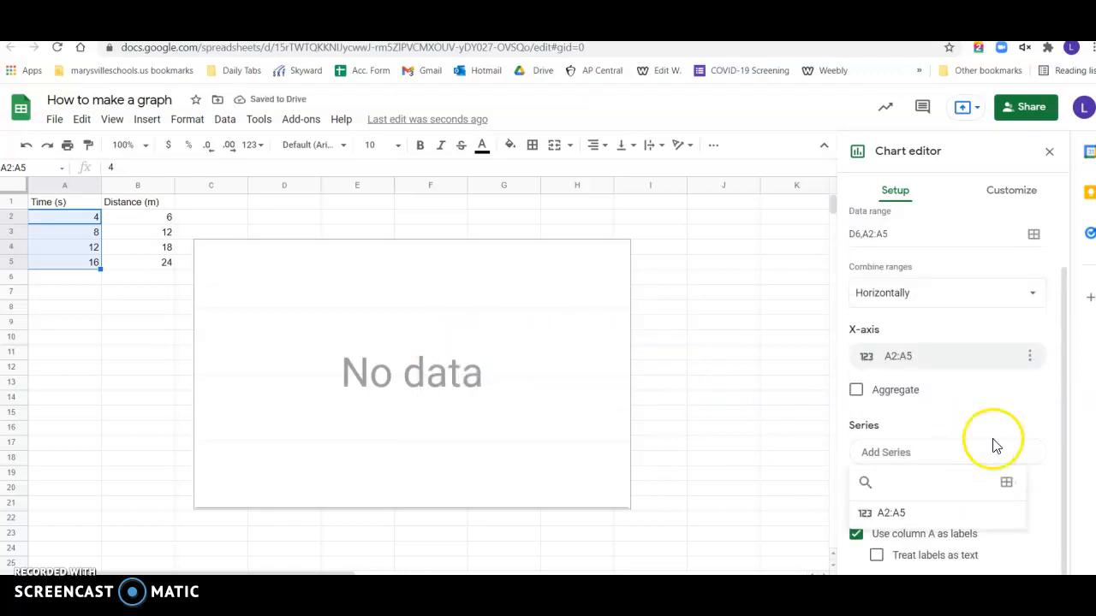
{"action": "left_click", "coordinate": [1006, 485]}
{"action": "left_click_drag", "start_coordinate": [152, 218], "coordinate": [157, 271]}
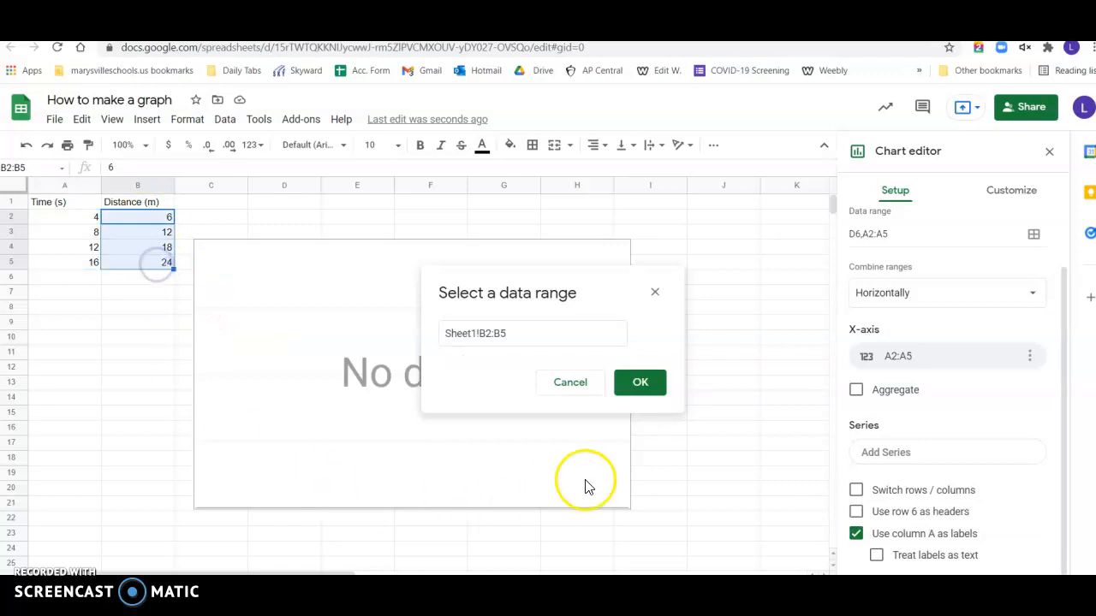
{"action": "left_click", "coordinate": [538, 333]}
{"action": "left_click_drag", "start_coordinate": [538, 334], "coordinate": [416, 334]}
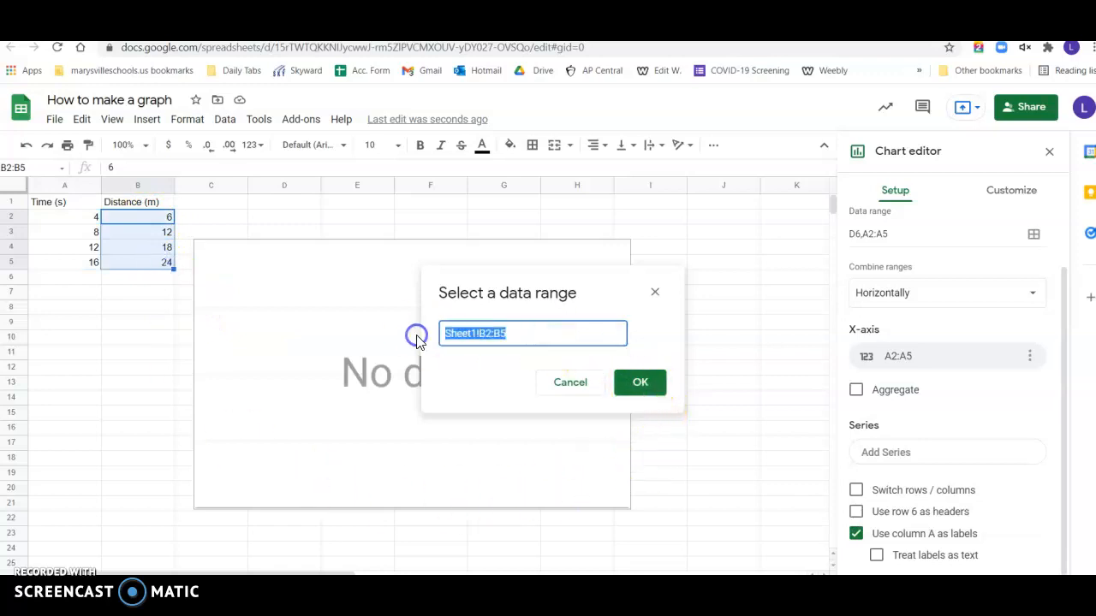
{"action": "type", "text": "B2:B5"}
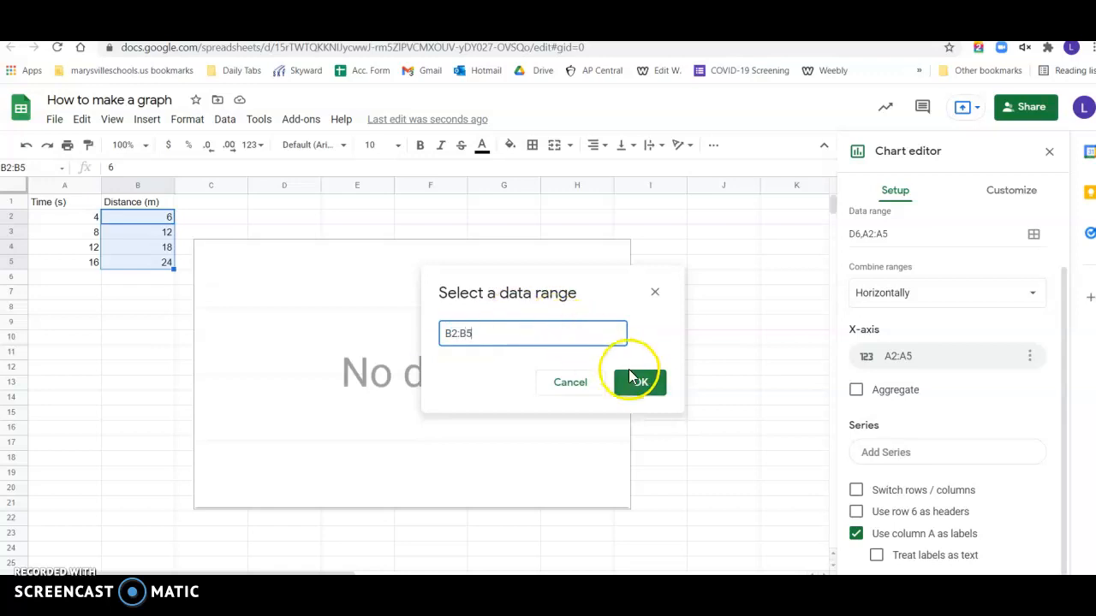
{"action": "left_click", "coordinate": [633, 380]}
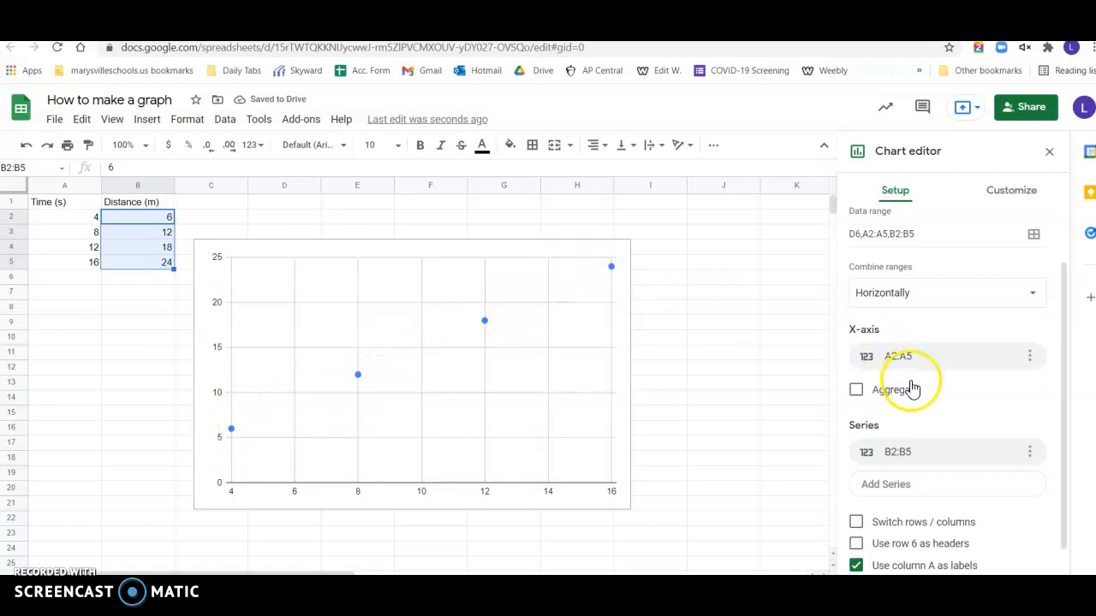
- Set the chart title to "Distance vs Time"
{"action": "scroll", "coordinate": [920, 458], "scroll_direction": "down", "scroll_amount": 1}
{"action": "scroll", "coordinate": [961, 436], "scroll_direction": "up", "scroll_amount": 3}
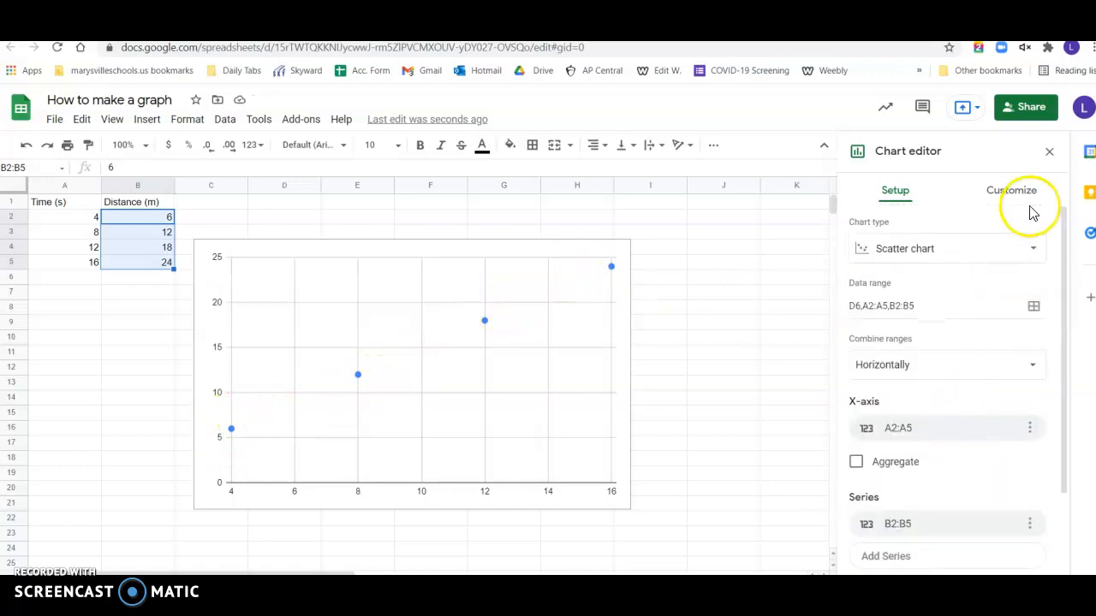
{"action": "left_click", "coordinate": [1030, 197]}
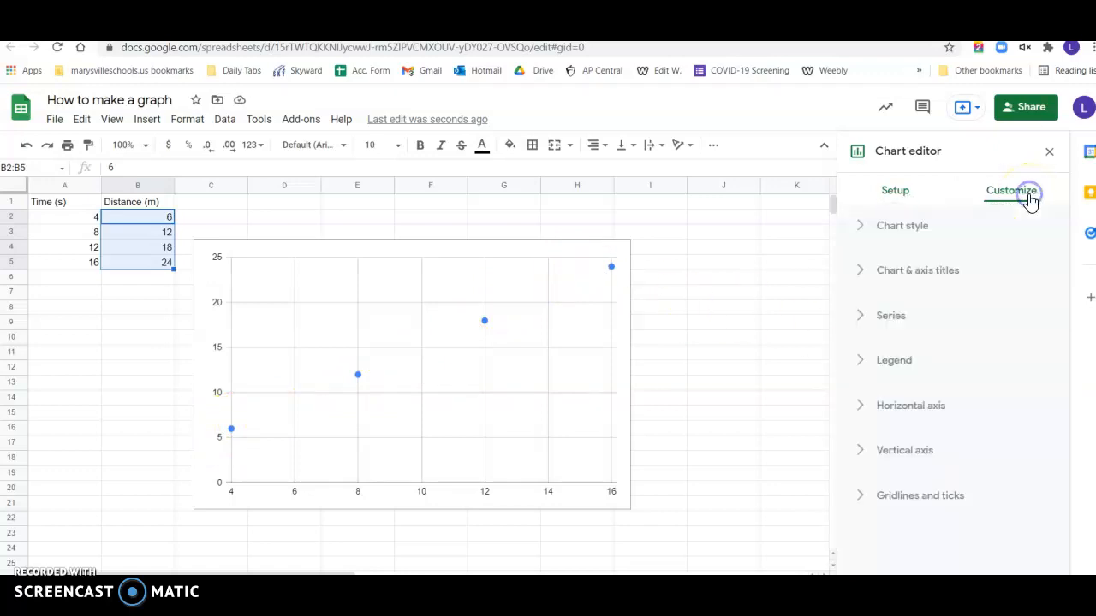
{"action": "left_click", "coordinate": [907, 274]}
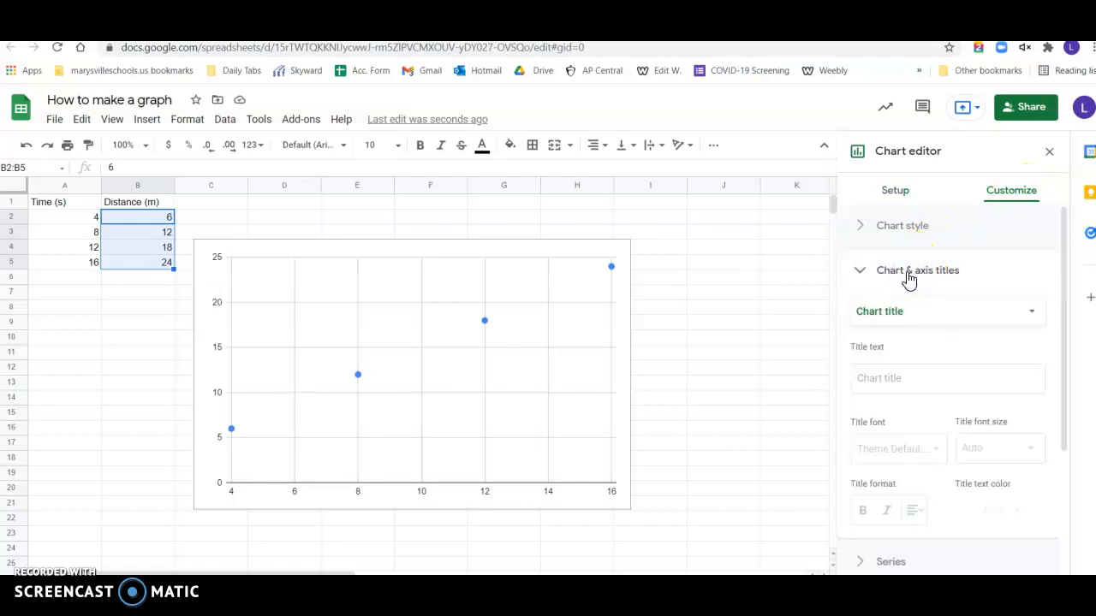
{"action": "left_click", "coordinate": [882, 382]}
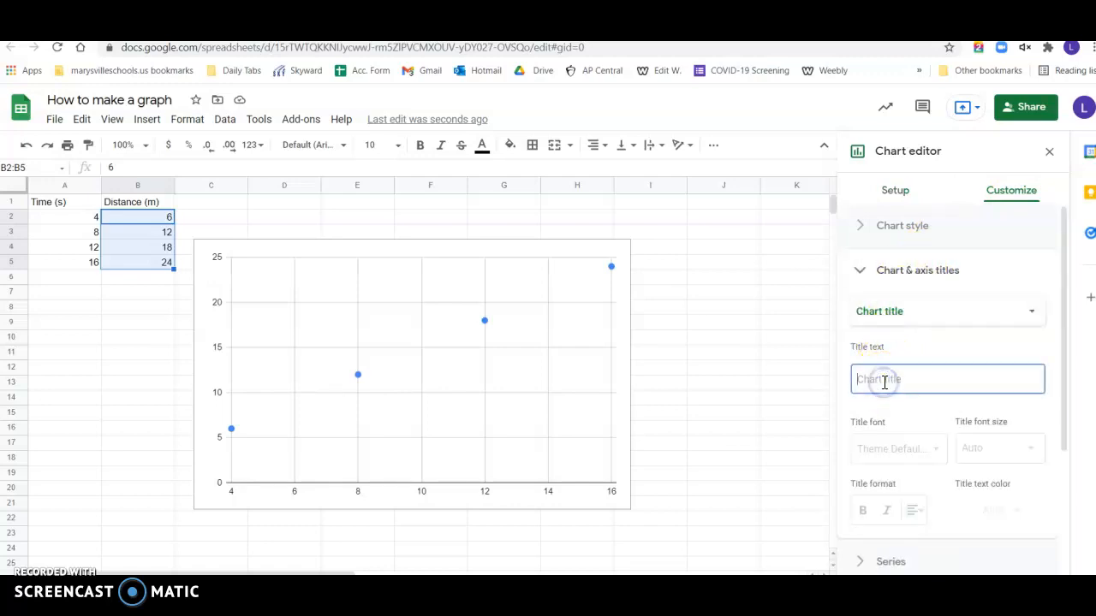
{"action": "type", "text": "Distance vs Time"}
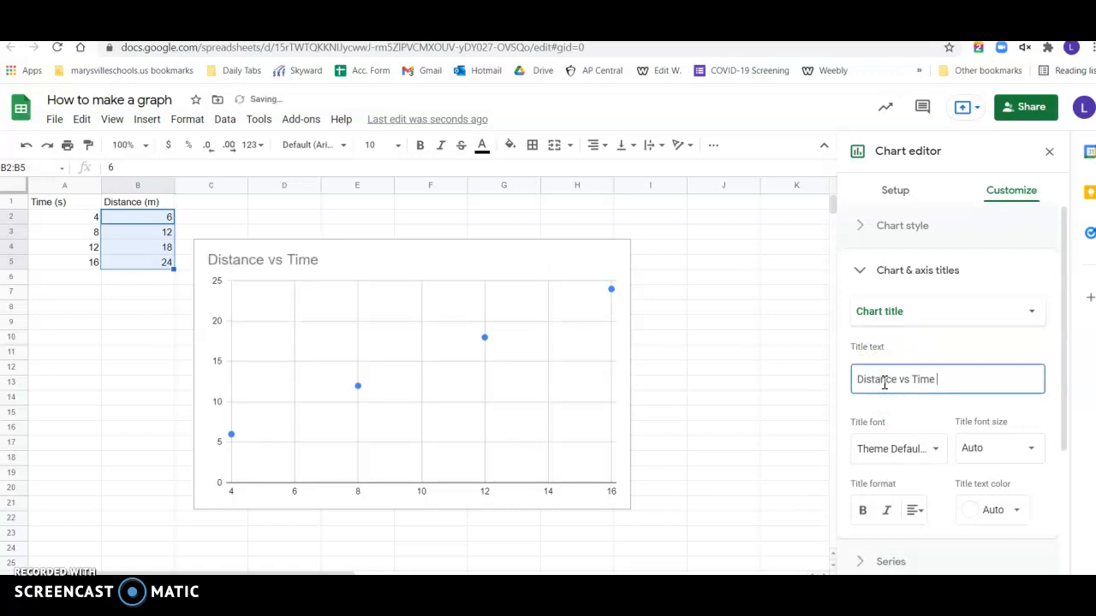
- Set the chart's horizontal axis title to "Time (s)"
{"action": "left_click", "coordinate": [966, 319]}
{"action": "left_click", "coordinate": [958, 356]}
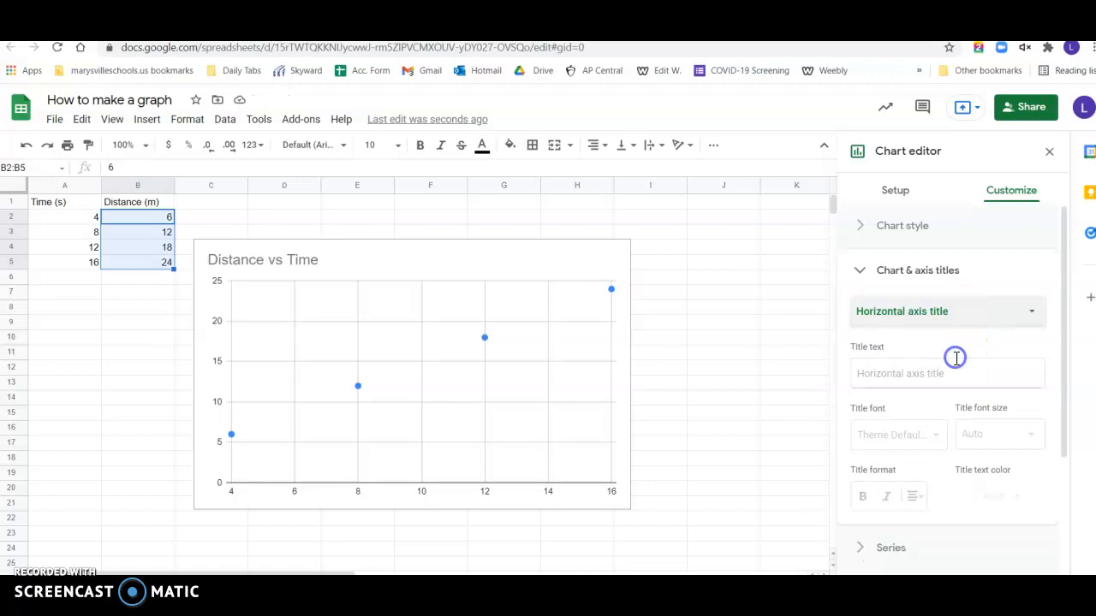
{"action": "left_click", "coordinate": [951, 369]}
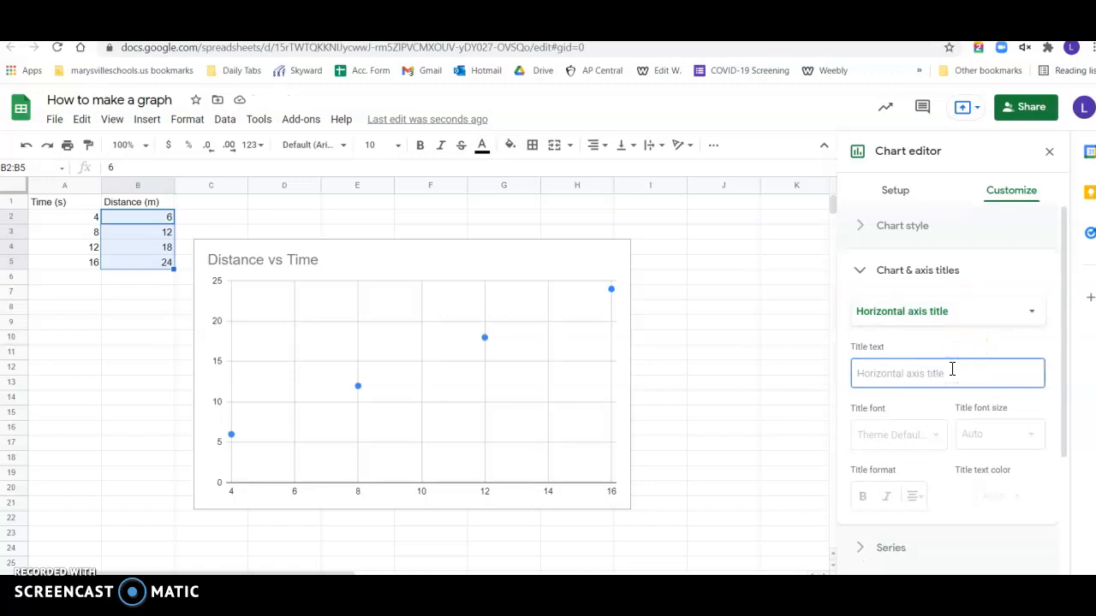
{"action": "type", "text": "Time (s"}
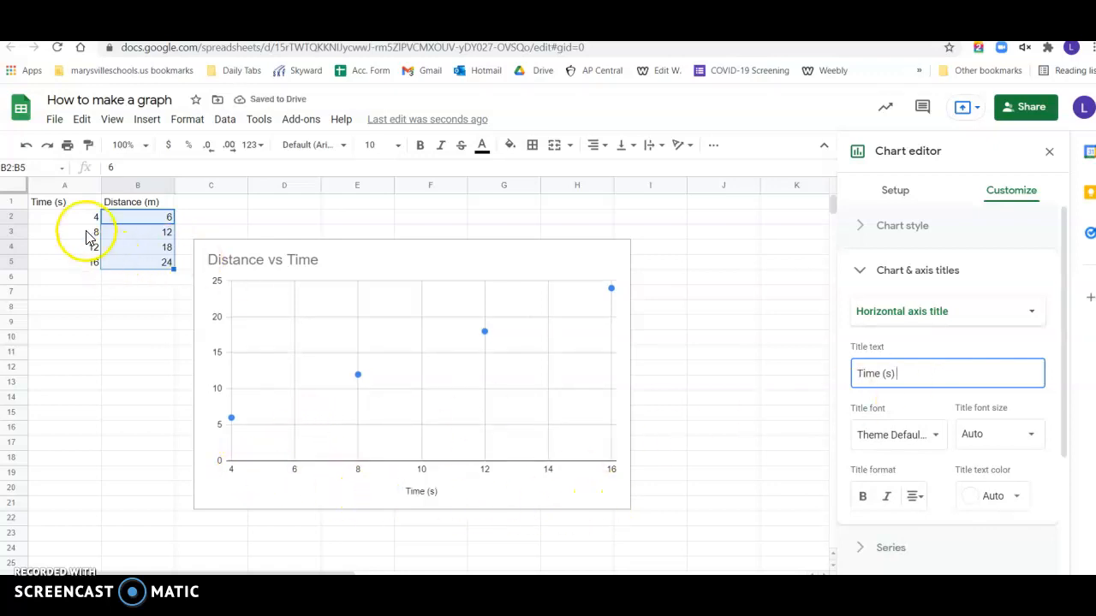
- Set the chart's vertical axis title to "Distance (m)"
{"action": "left_click", "coordinate": [893, 312]}
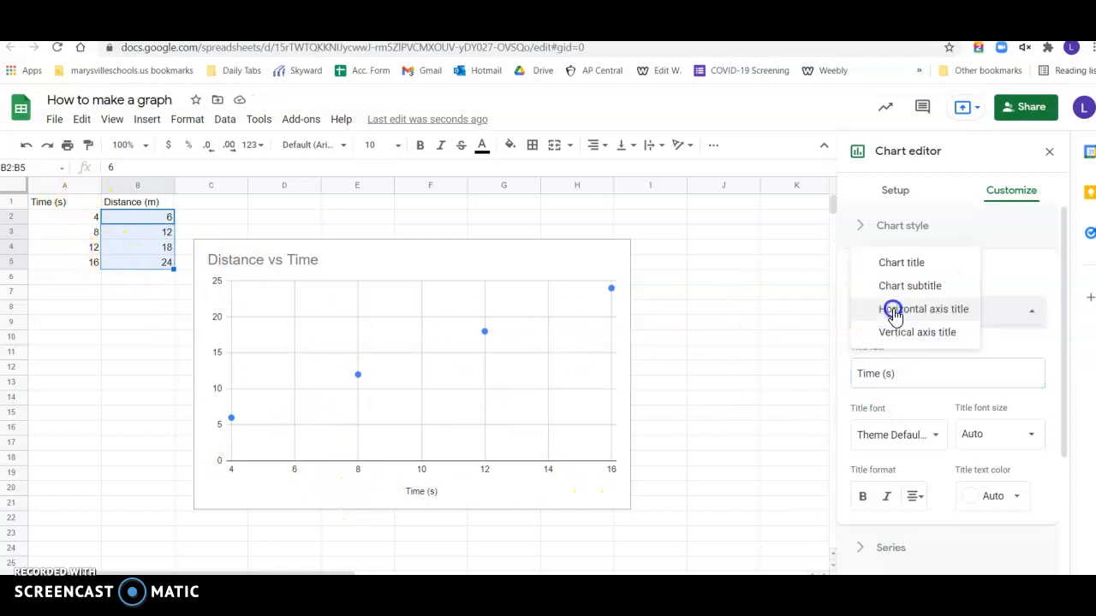
{"action": "left_click", "coordinate": [899, 333]}
{"action": "left_click", "coordinate": [904, 371]}
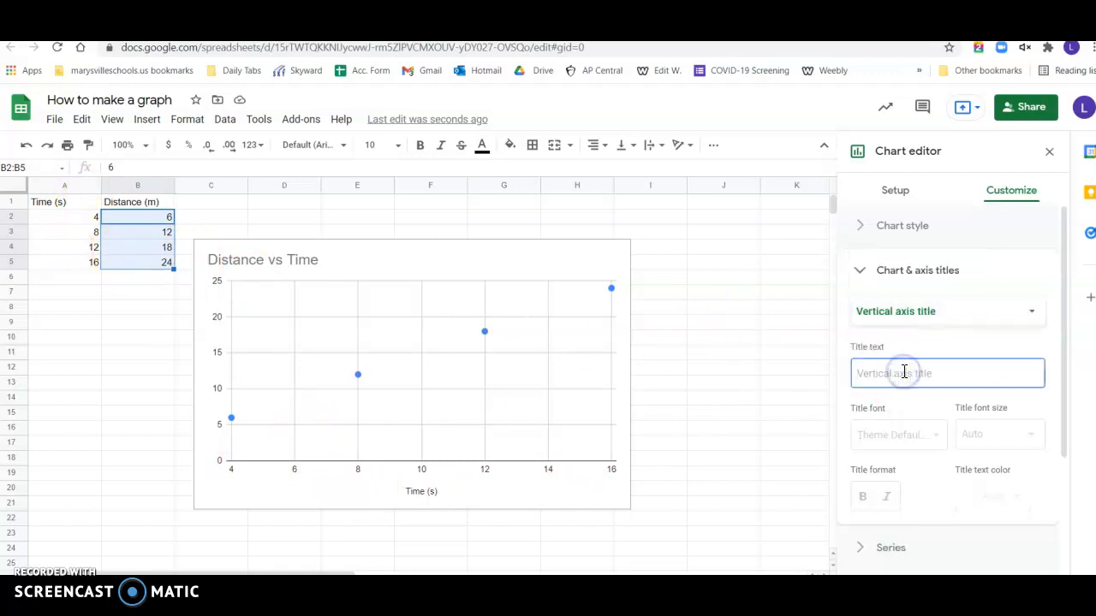
{"action": "type", "text": "Distance (m"}
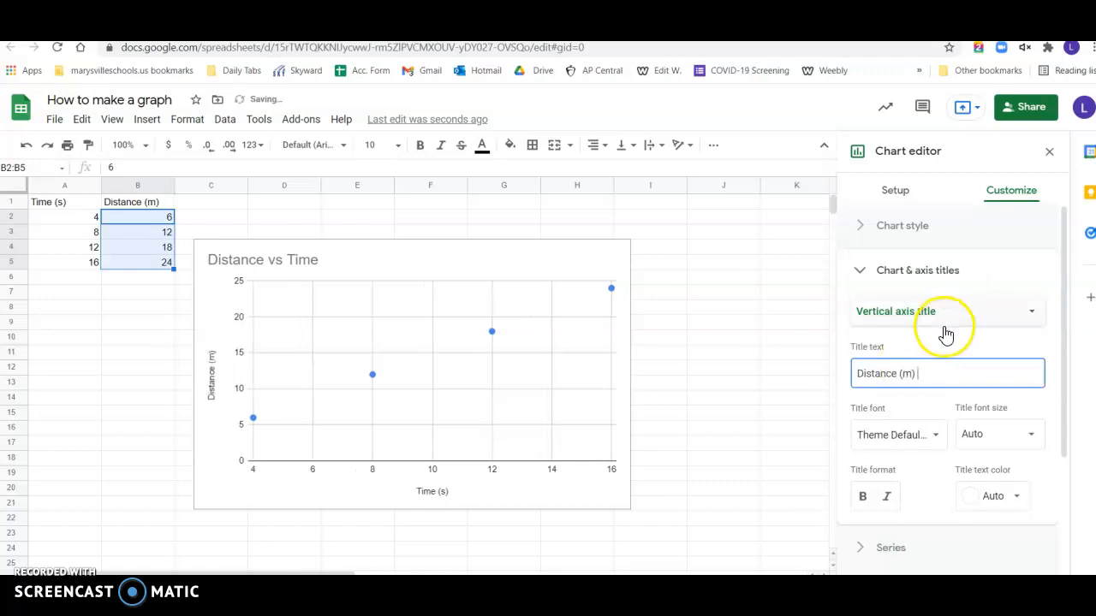
- Add a linear trendline to the scatter chart's data series
{"action": "scroll", "coordinate": [948, 325], "scroll_direction": "down", "scroll_amount": 2}
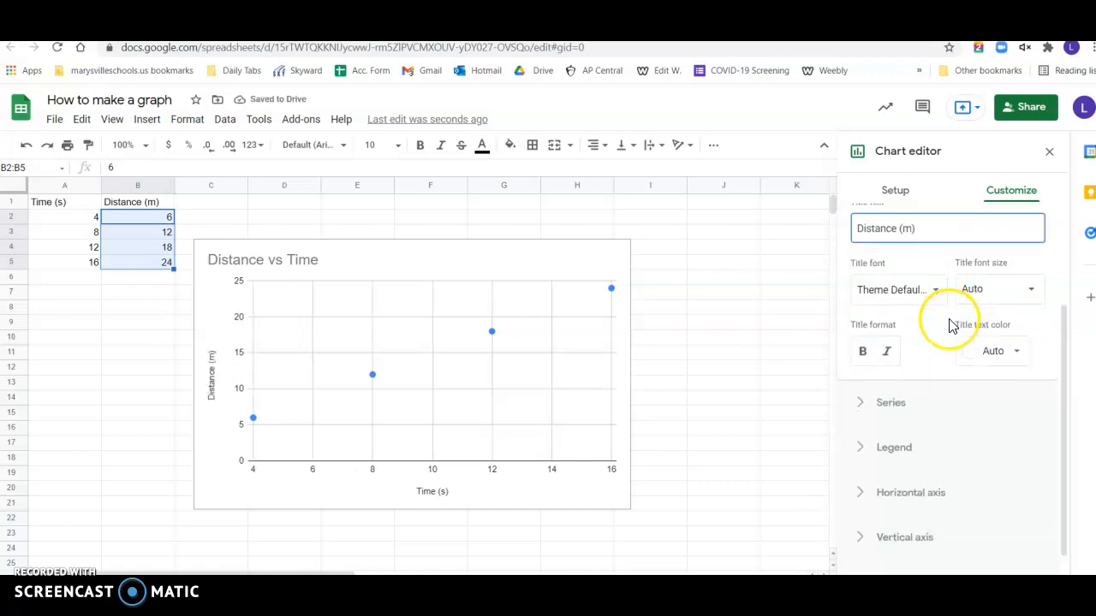
{"action": "scroll", "coordinate": [949, 325], "scroll_direction": "down", "scroll_amount": 1}
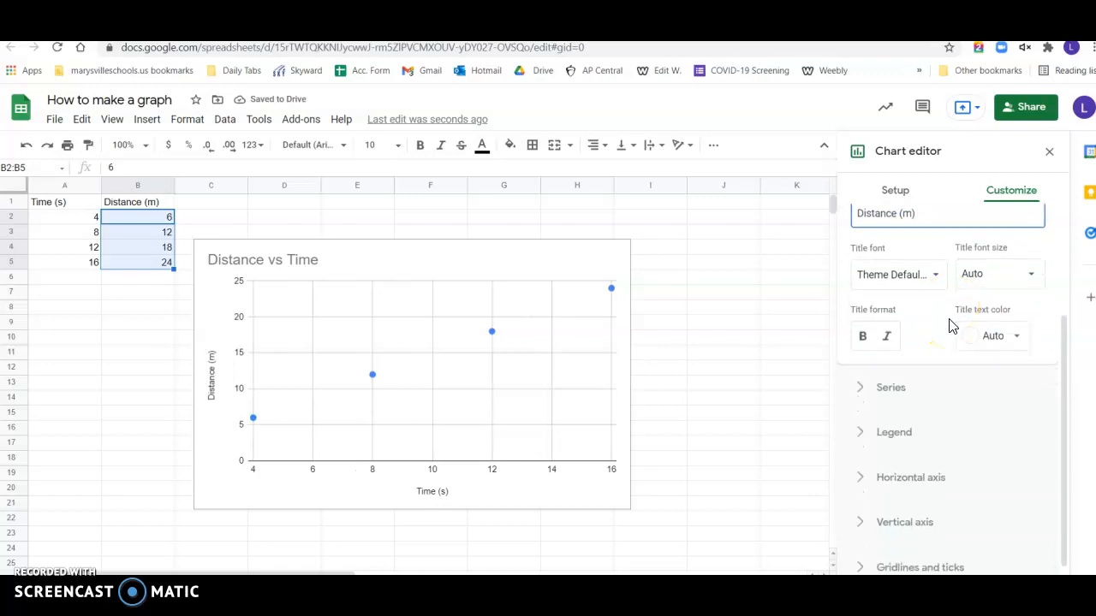
{"action": "left_click", "coordinate": [867, 379]}
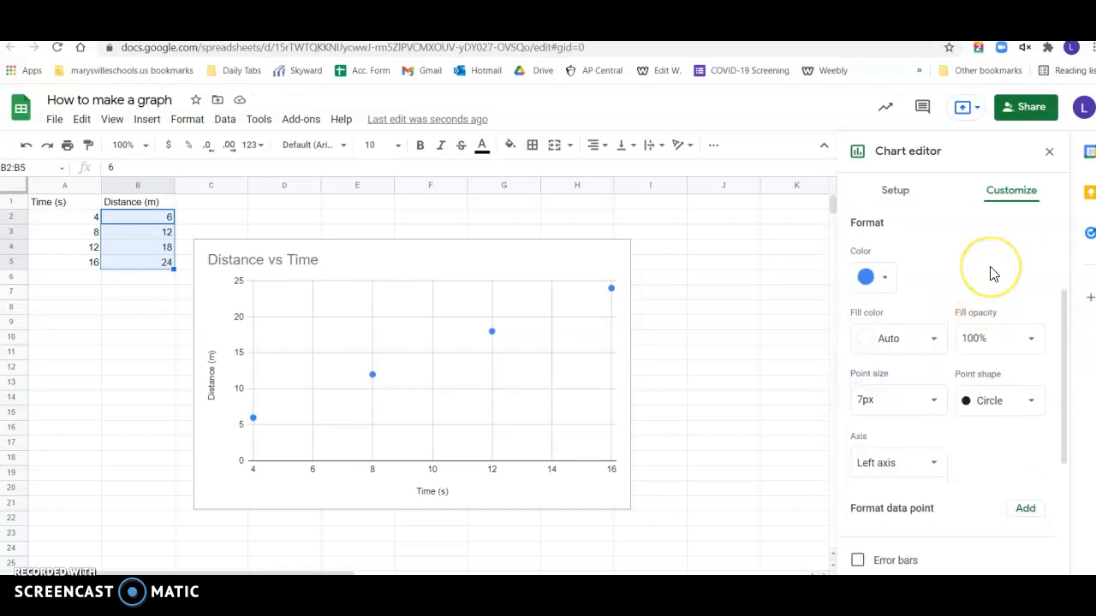
{"action": "scroll", "coordinate": [991, 272], "scroll_direction": "down", "scroll_amount": 2}
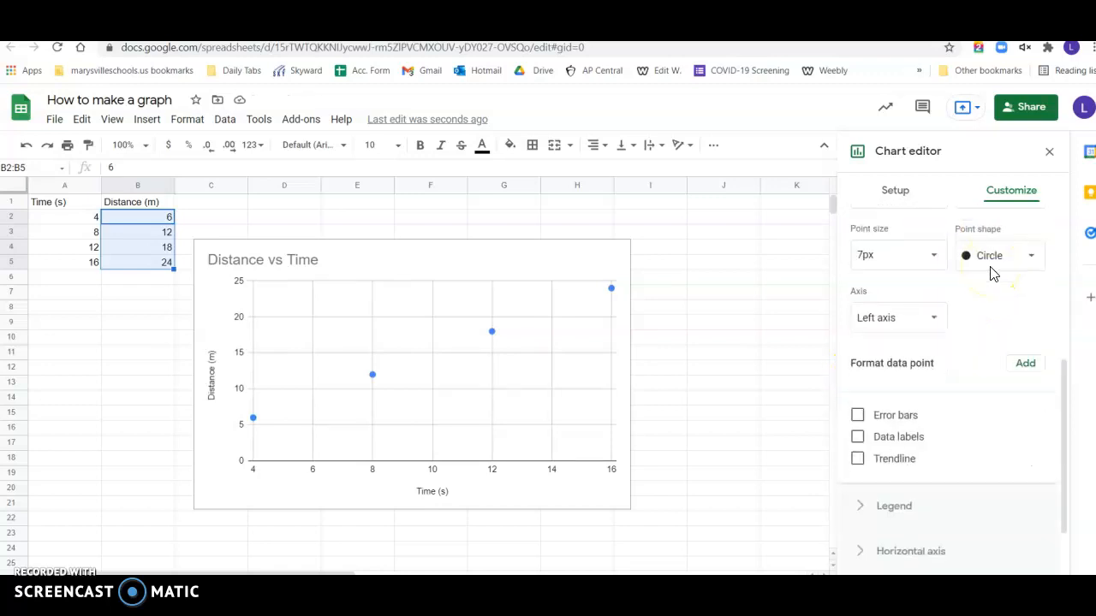
{"action": "left_click", "coordinate": [890, 460]}
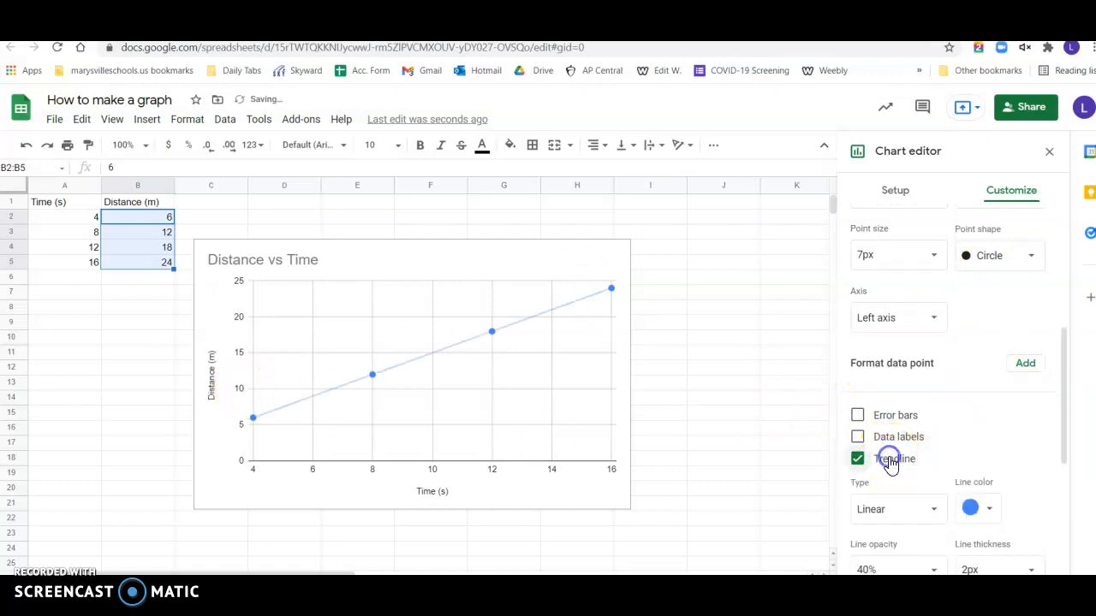
{"action": "scroll", "coordinate": [945, 425], "scroll_direction": "down", "scroll_amount": 2}
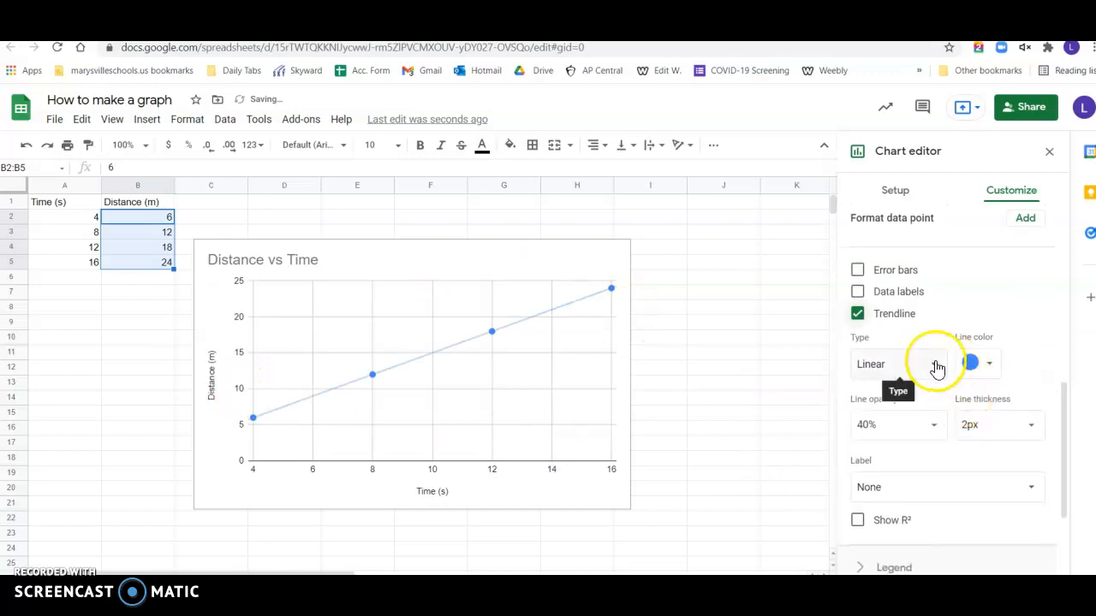
- Try the Polynomial type for the chart's trendline and set the type back to Linear
{"action": "left_click", "coordinate": [937, 368]}
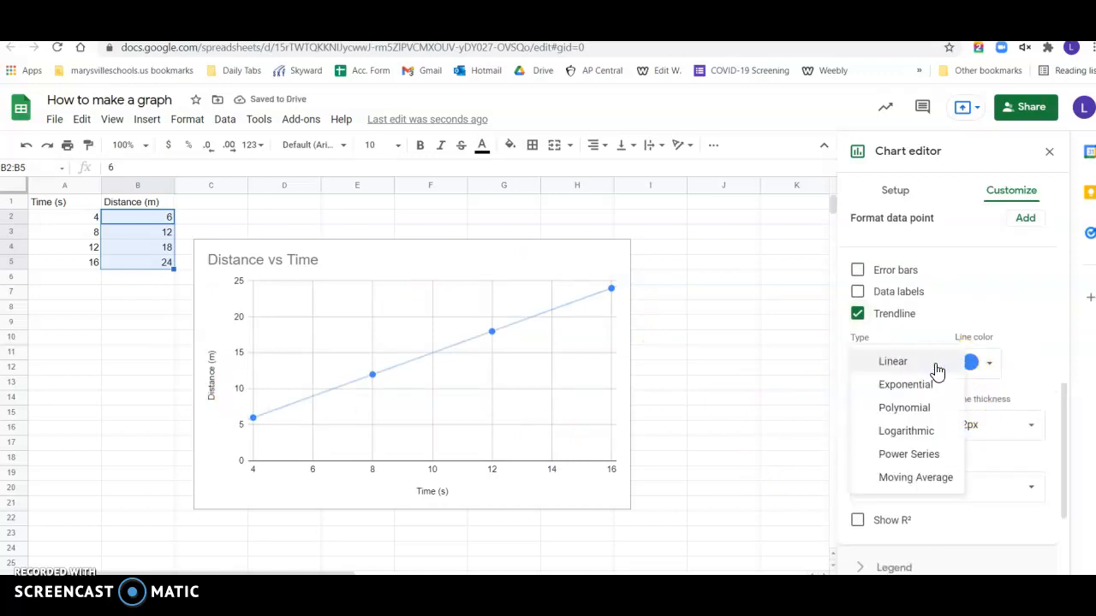
{"action": "left_click", "coordinate": [931, 412]}
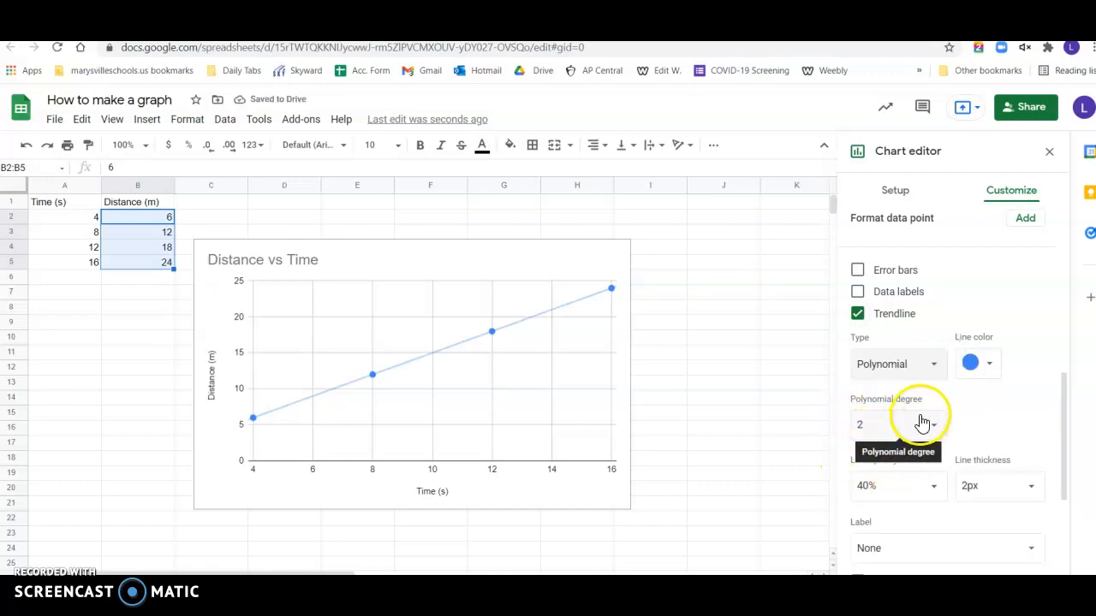
{"action": "left_click", "coordinate": [935, 370]}
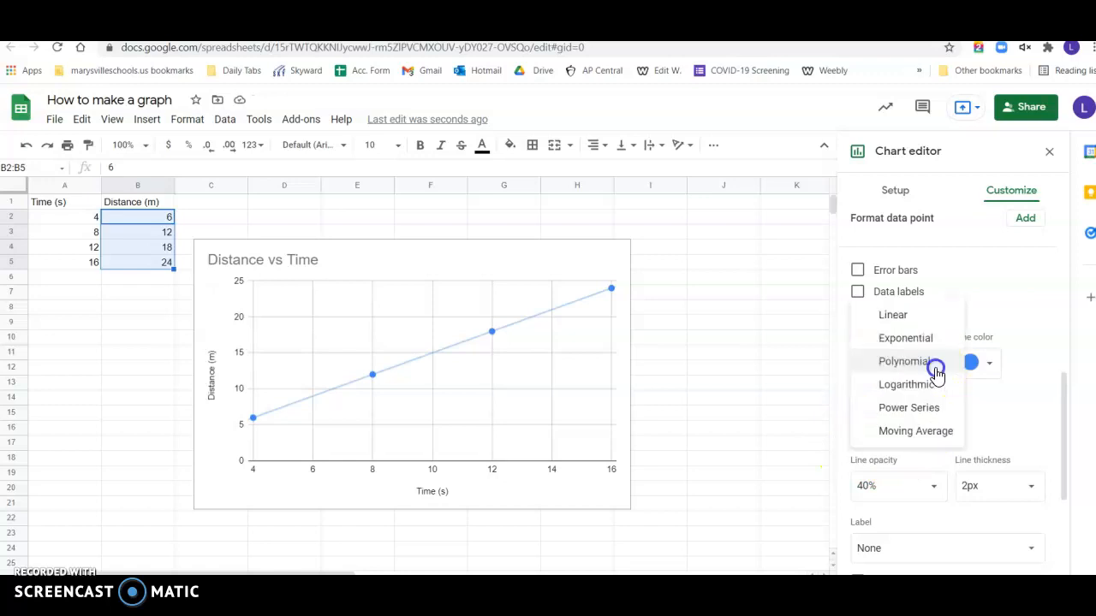
{"action": "left_click", "coordinate": [933, 316]}
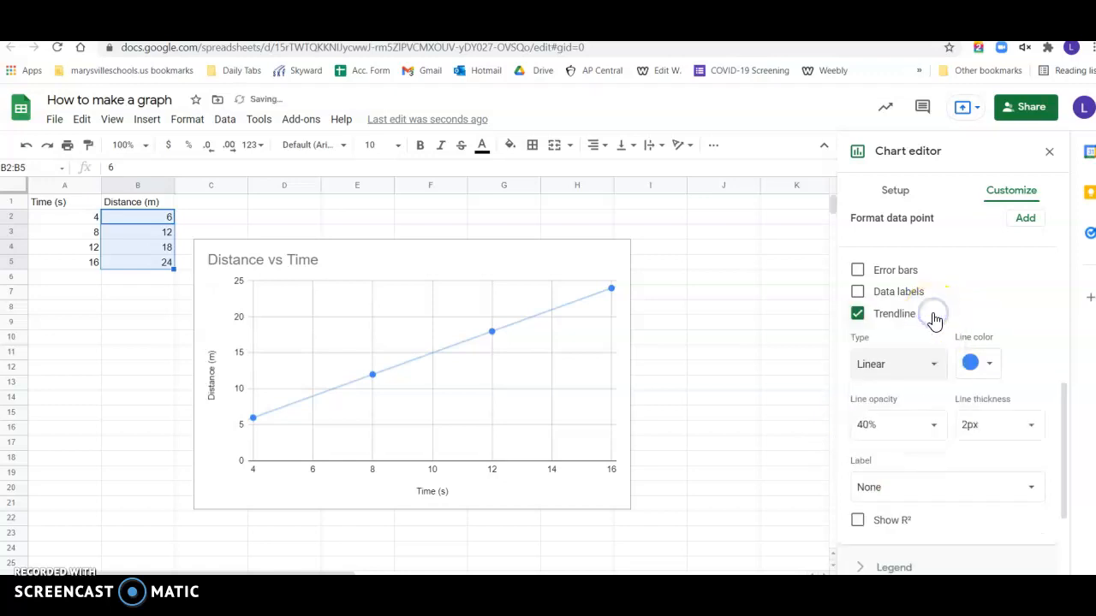
- Label the trendline with its equation using the Use Equation option and show its R² value
{"action": "scroll", "coordinate": [931, 433], "scroll_direction": "down", "scroll_amount": 2}
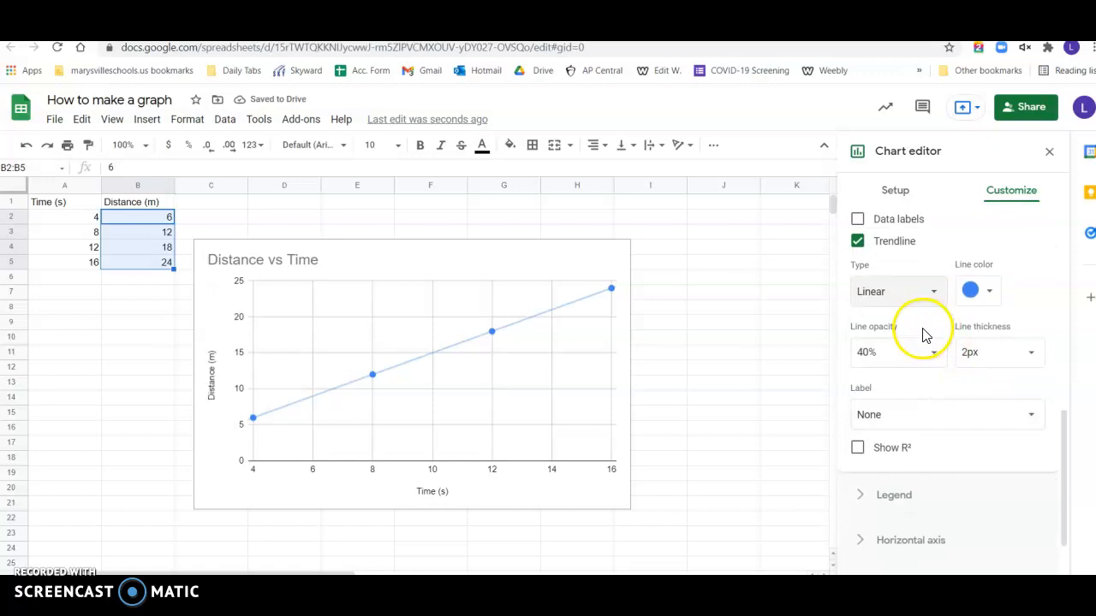
{"action": "scroll", "coordinate": [922, 334], "scroll_direction": "down", "scroll_amount": 2}
{"action": "left_click", "coordinate": [873, 347]}
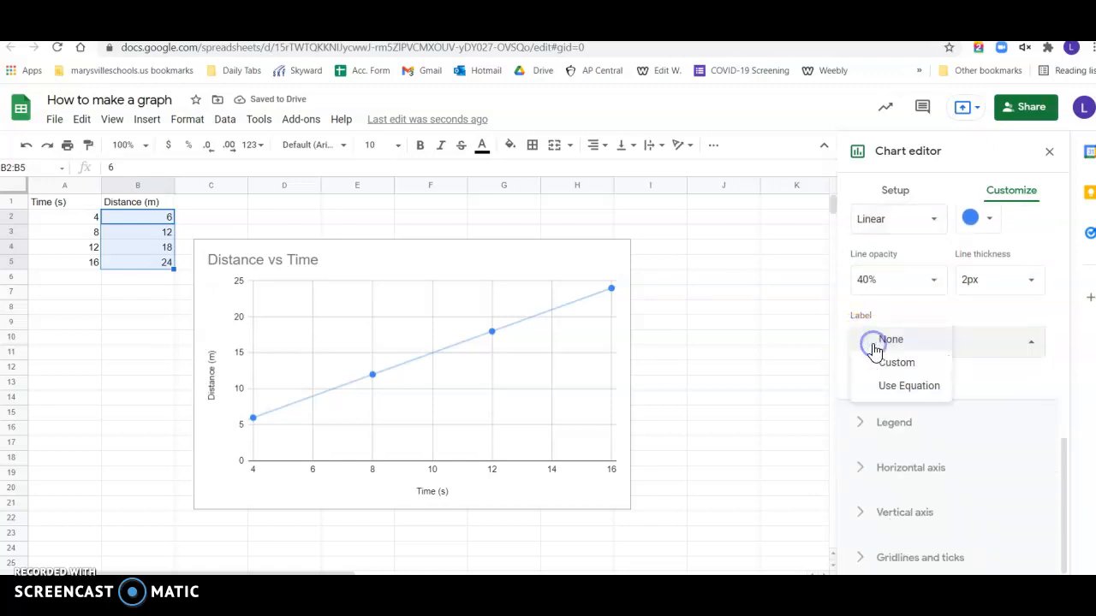
{"action": "left_click", "coordinate": [885, 398]}
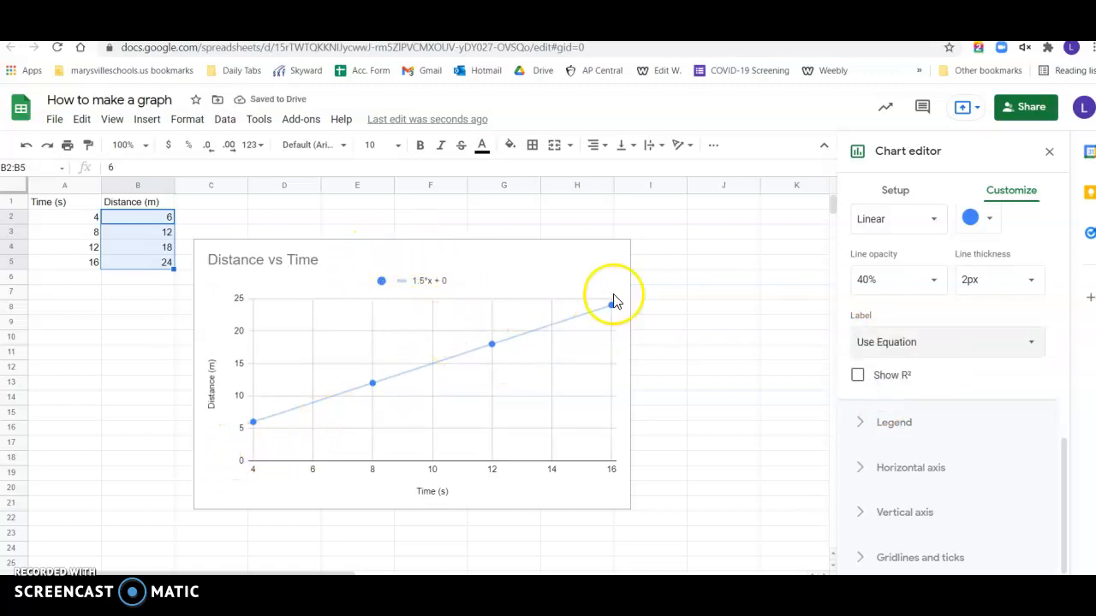
{"action": "left_click", "coordinate": [857, 377]}
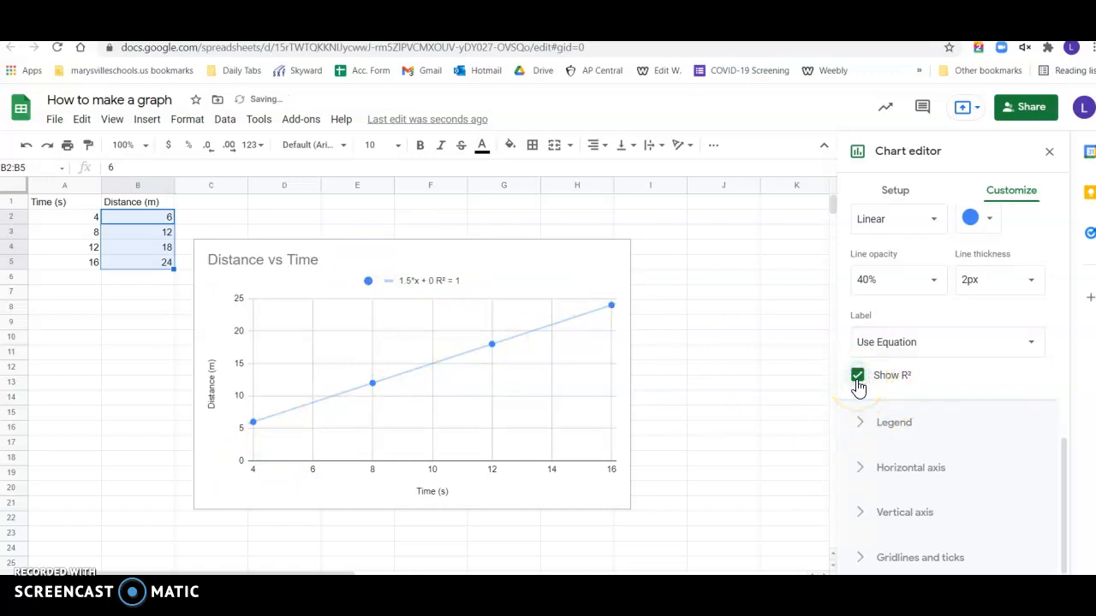